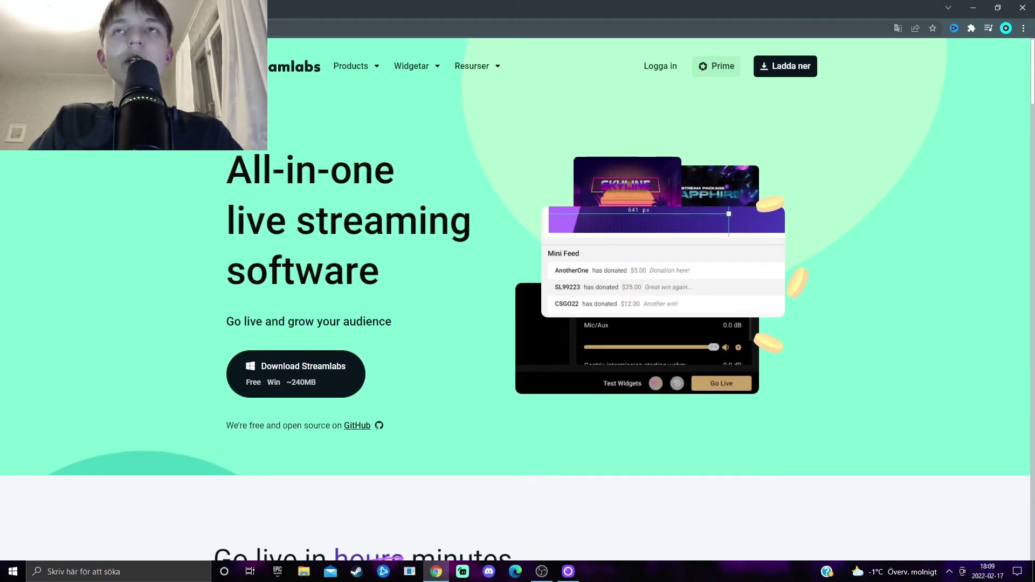
Sign in to Streamlabs and open the Logo Maker from the dashboard's Brand tools.
key(ctrl+l)
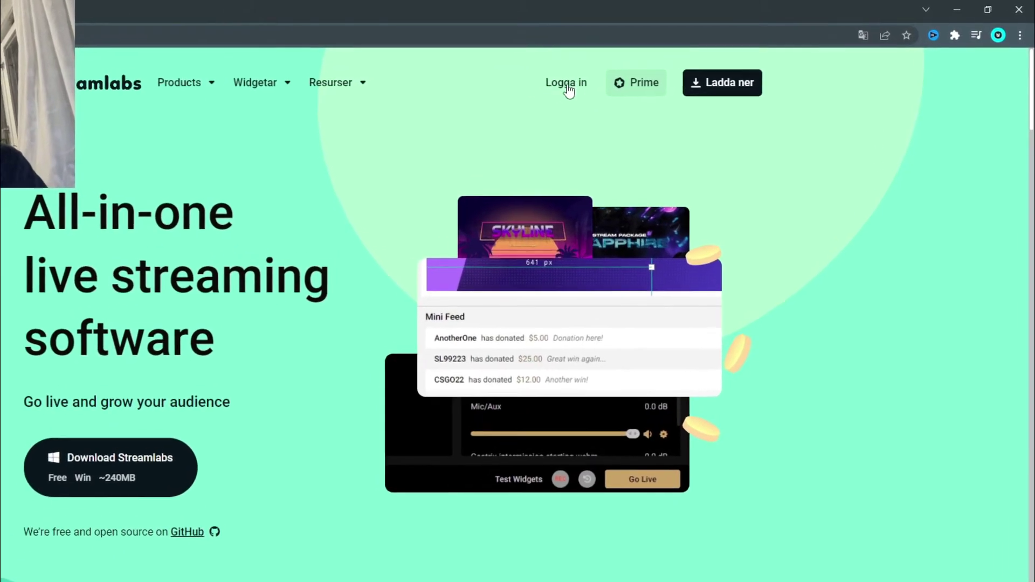
click(566, 86)
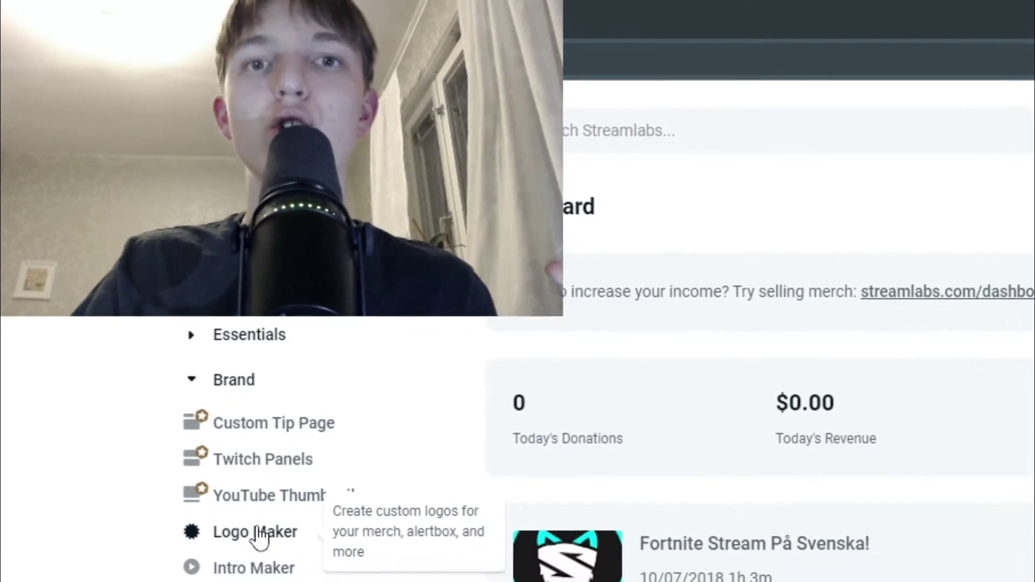
click(249, 514)
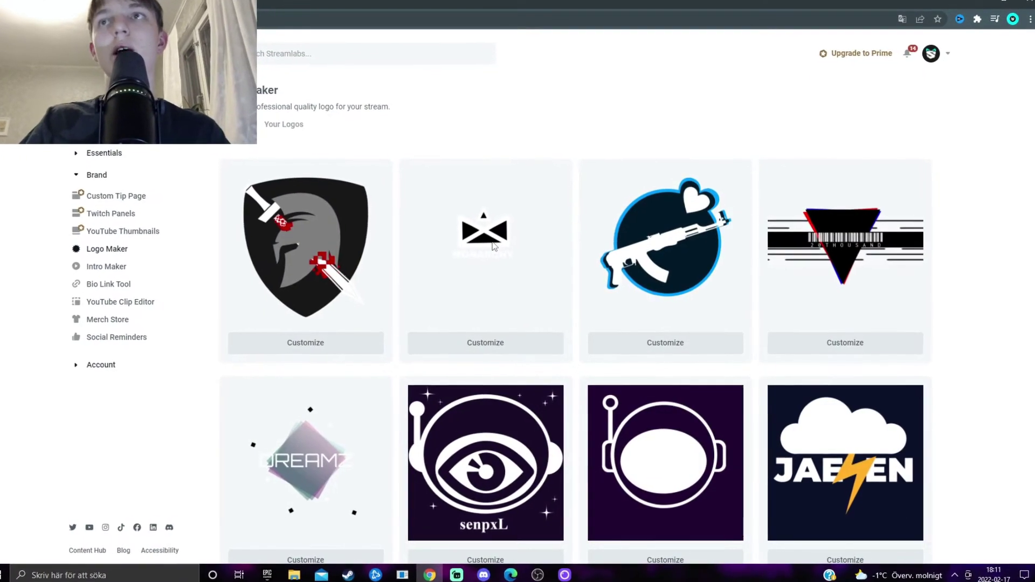
Page through the logo template gallery to page 4, where the BAMBOO panda template appears.
scroll(491, 244, down, 2)
scroll(492, 243, down, 5)
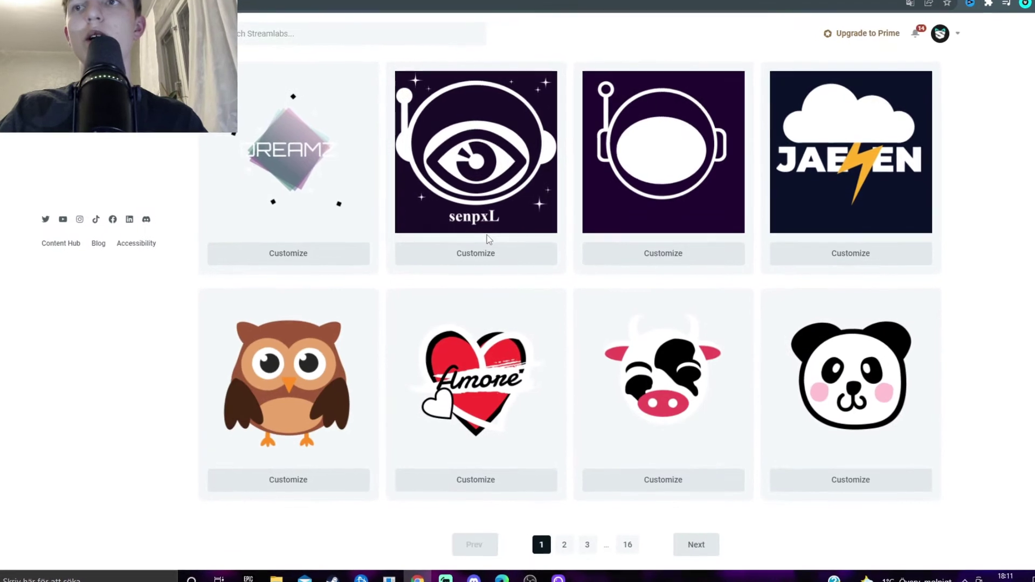
click(693, 546)
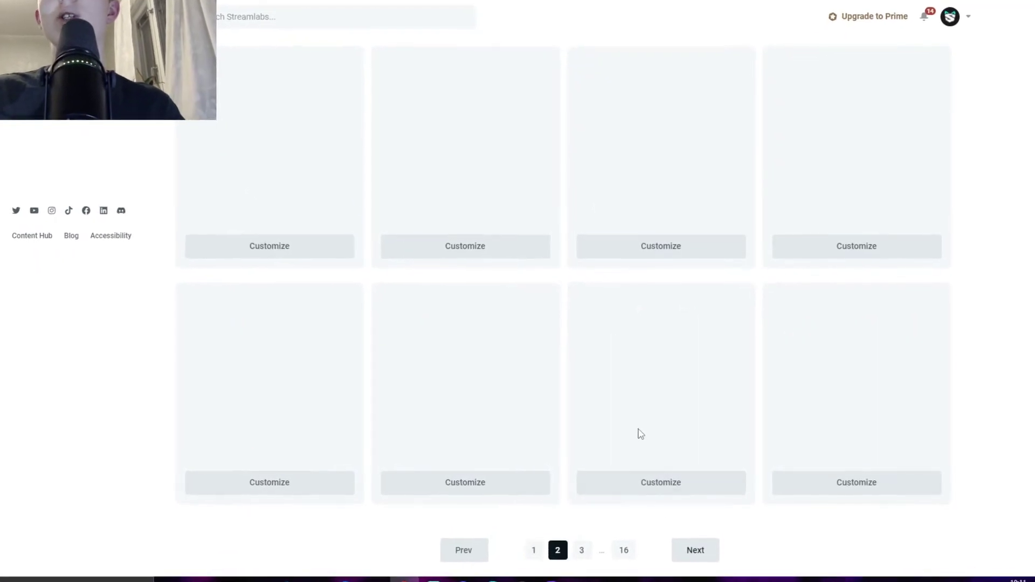
scroll(588, 399, up, 5)
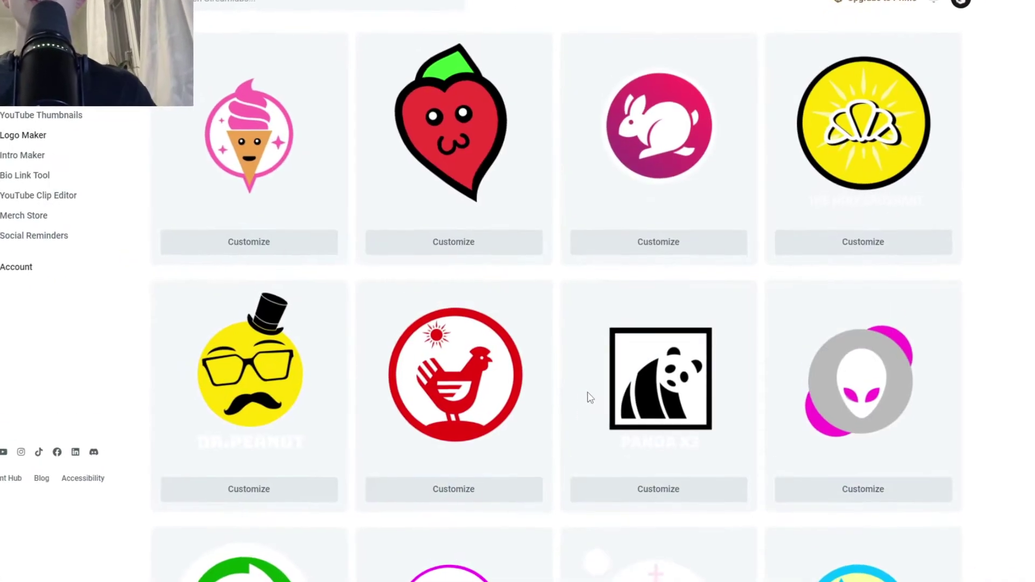
scroll(593, 403, down, 5)
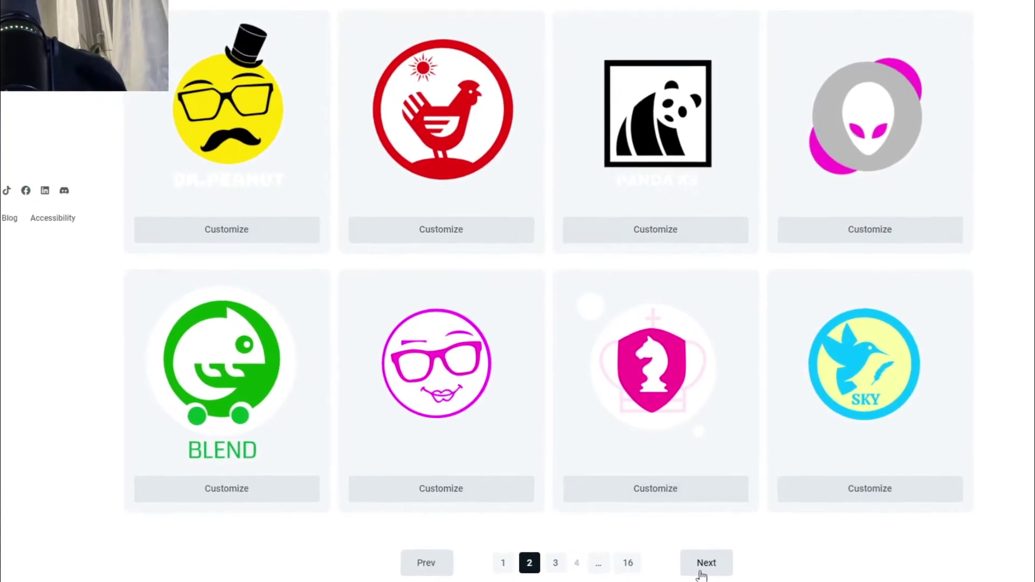
click(702, 570)
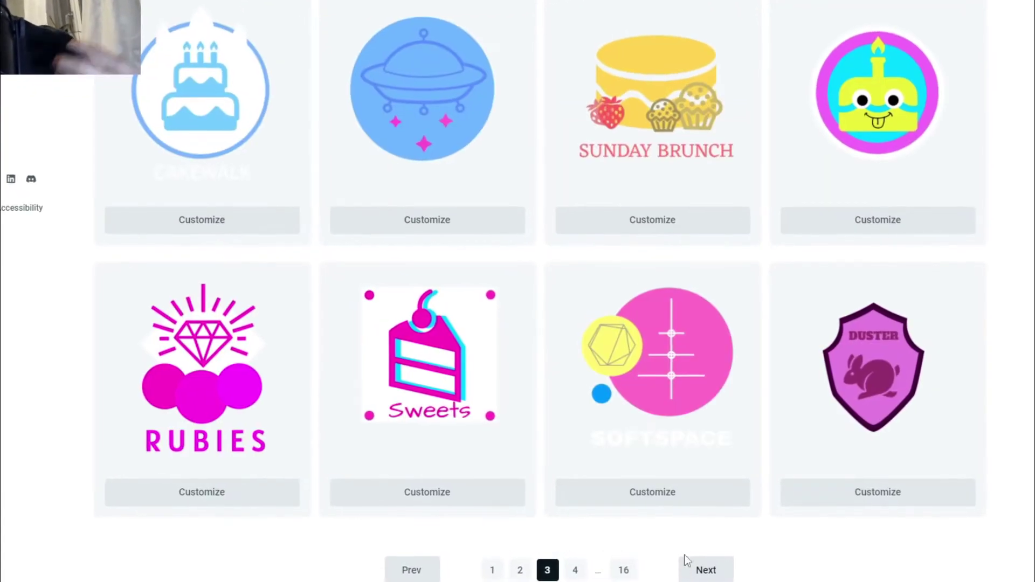
click(692, 569)
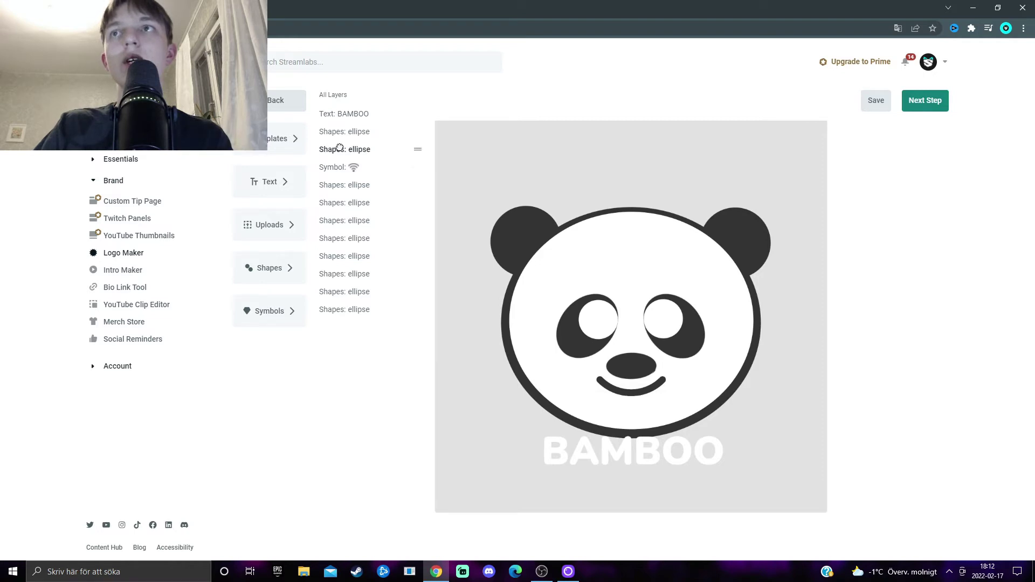
Try a red gradient on the right eye's white circle, revert to white, and center it horizontally.
click(360, 183)
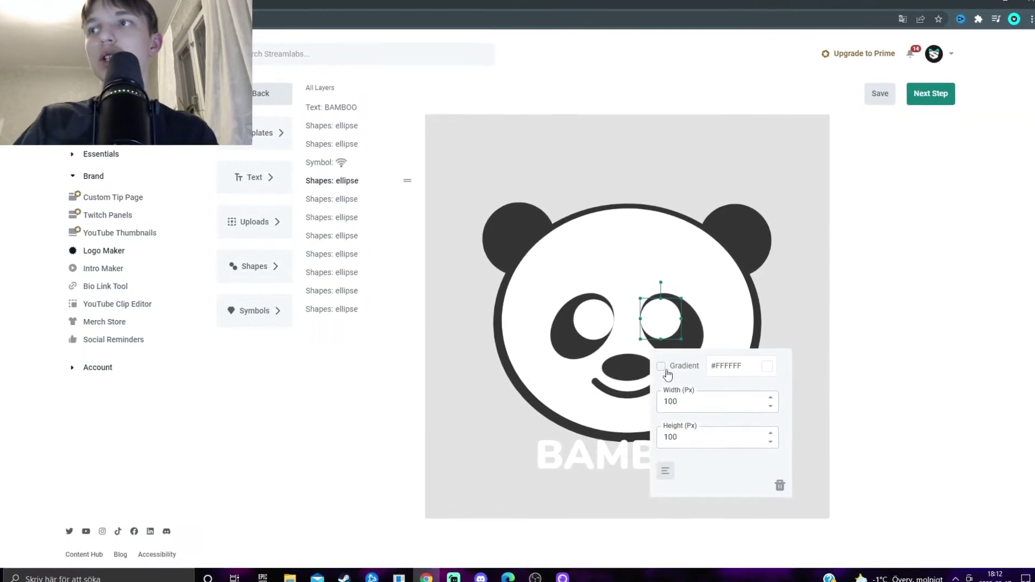
click(663, 367)
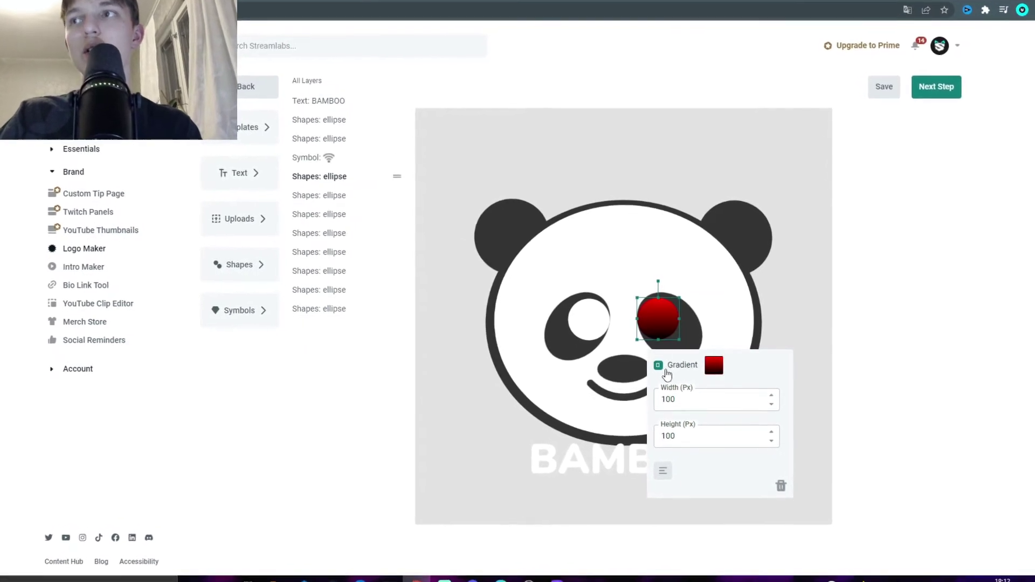
click(659, 366)
click(661, 483)
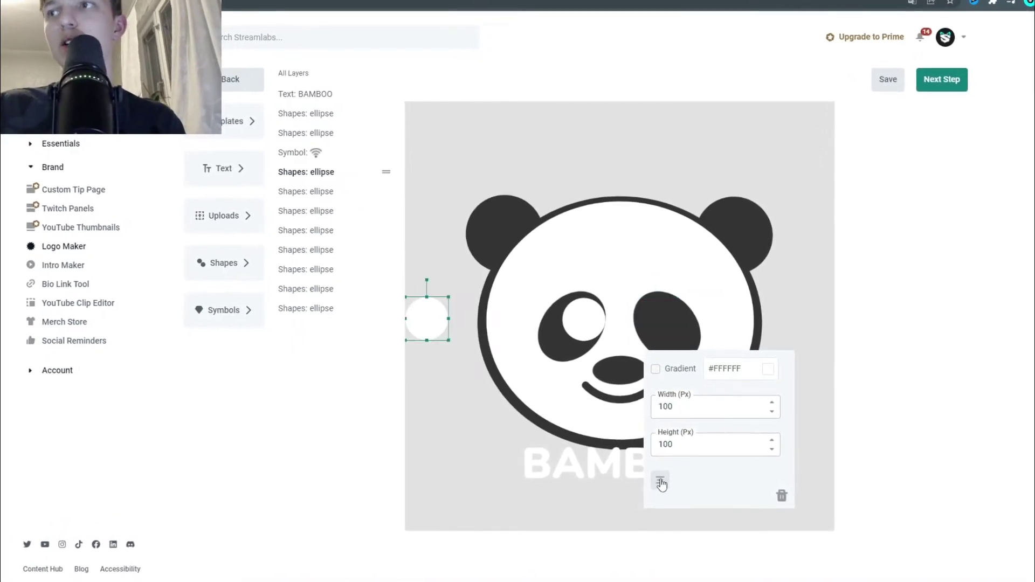
click(661, 481)
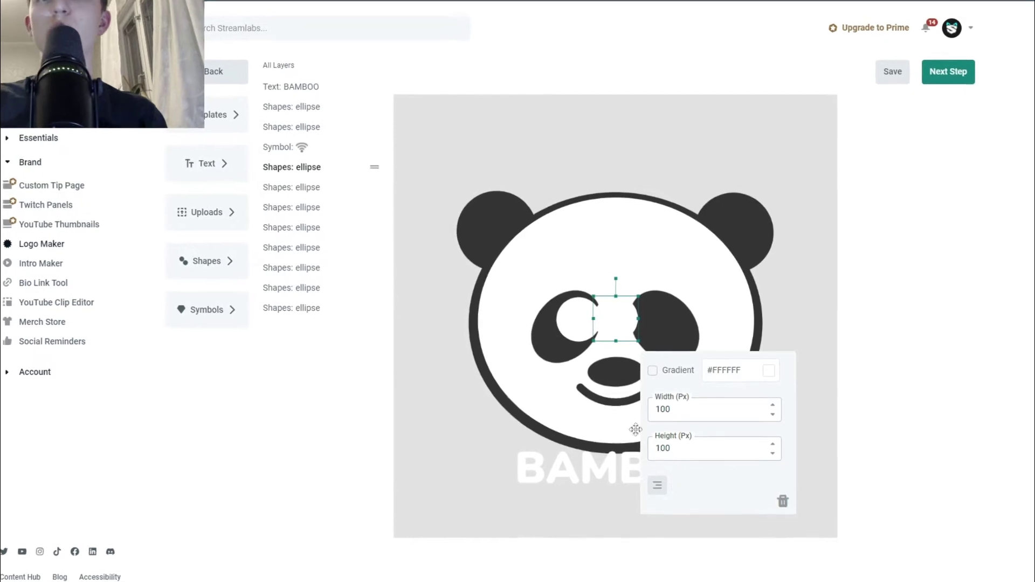
mouse_move(626, 336)
mouse_down()
mouse_move(647, 334)
mouse_move(626, 336)
mouse_up()
Select the eye layers and move the right white pupil into its dark eye patch.
click(625, 328)
click(598, 315)
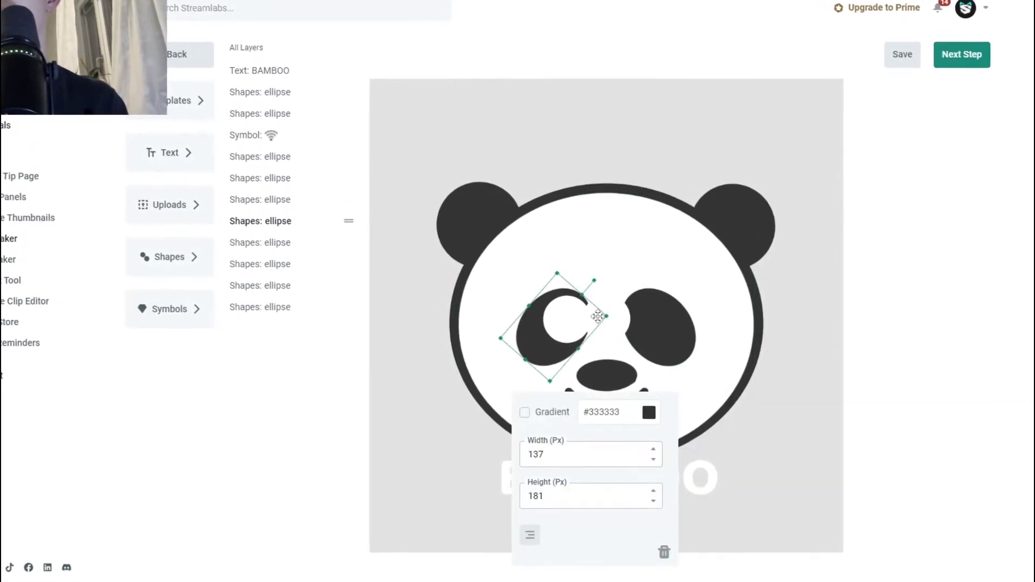
click(612, 307)
click(351, 133)
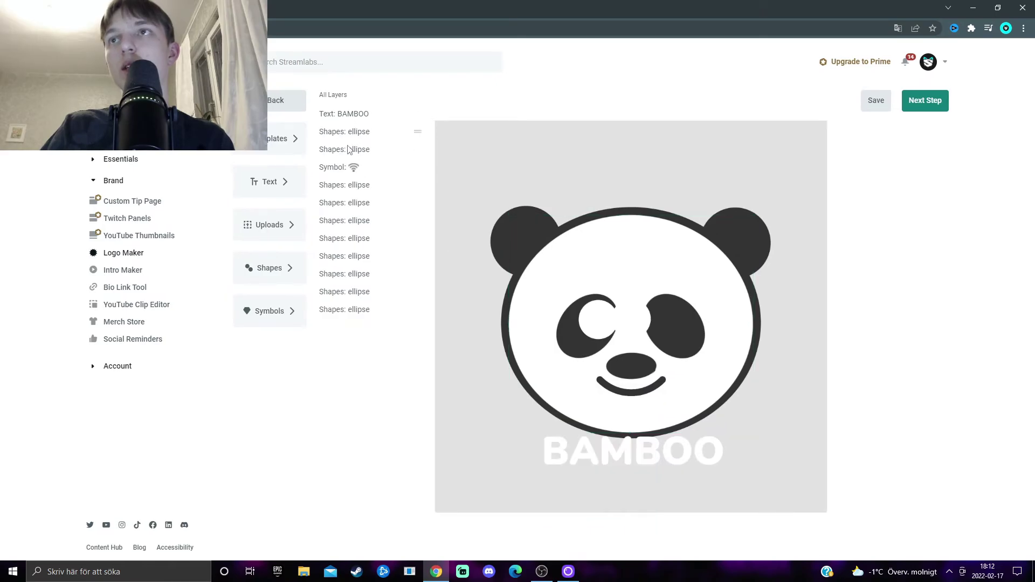
click(345, 152)
click(638, 322)
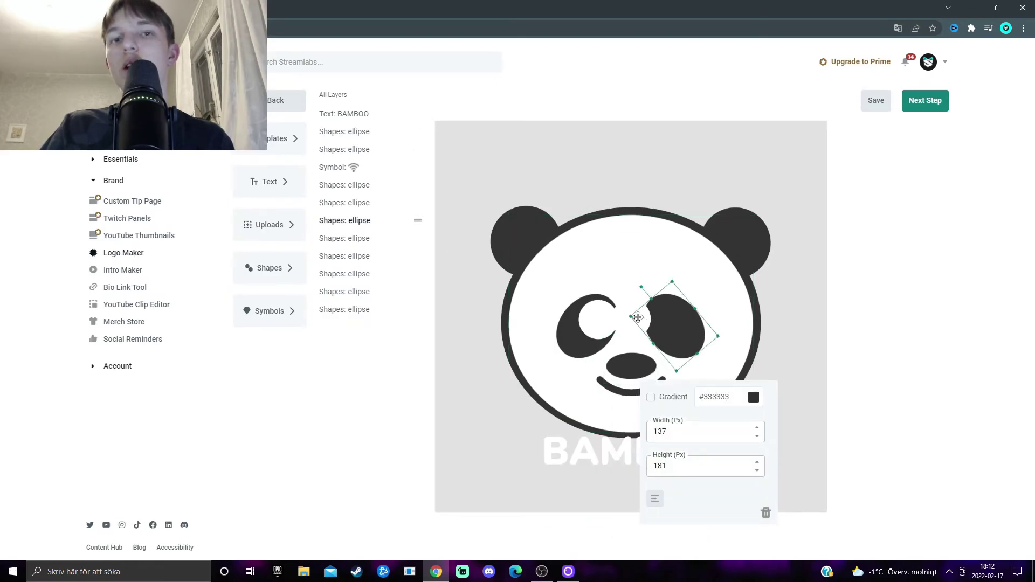
click(638, 317)
drag(664, 314, 684, 317)
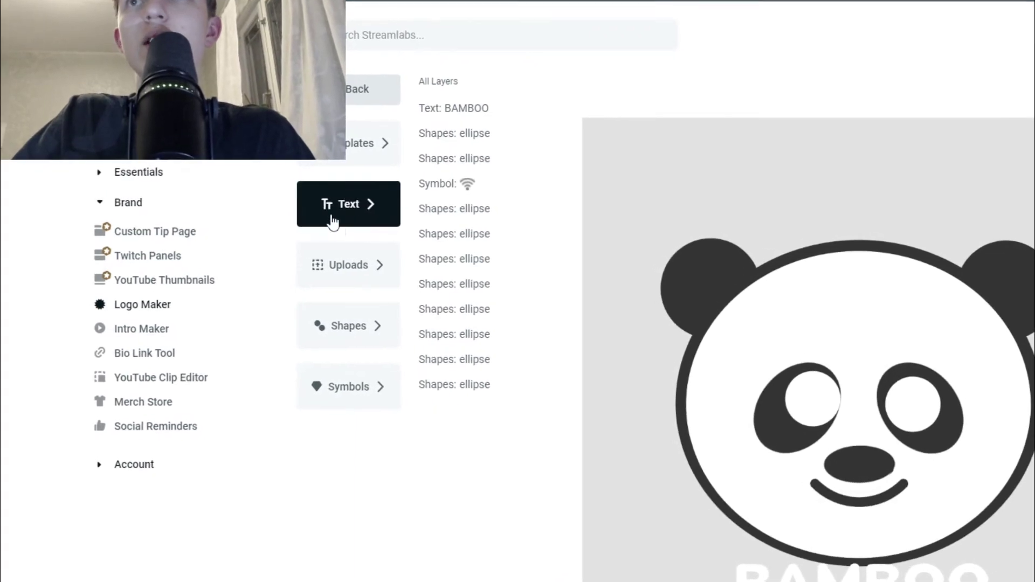
Change BAMBOO to a white Nunito Black STARIX and enlarge it beneath the panda's face.
click(340, 210)
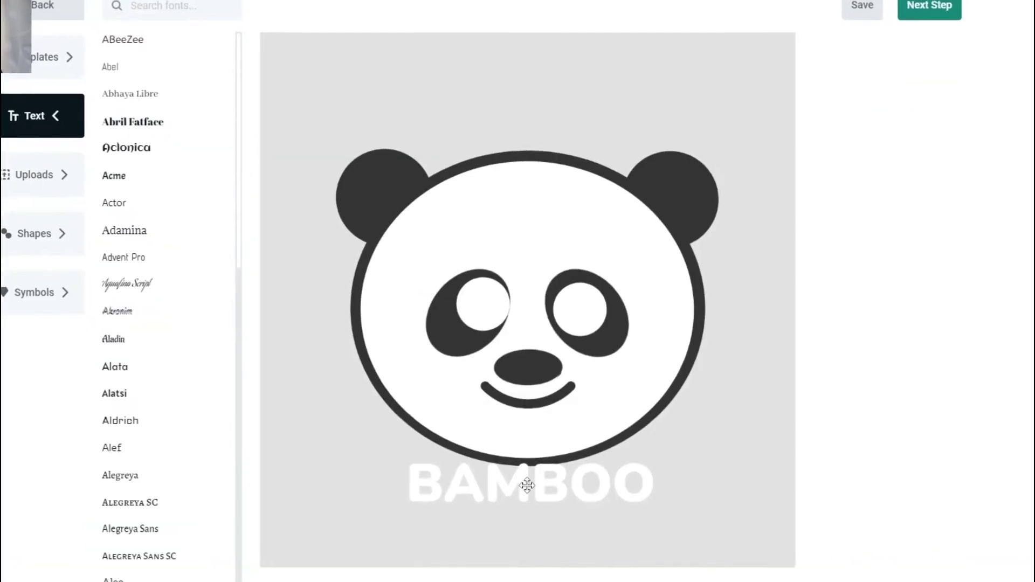
double_click(628, 451)
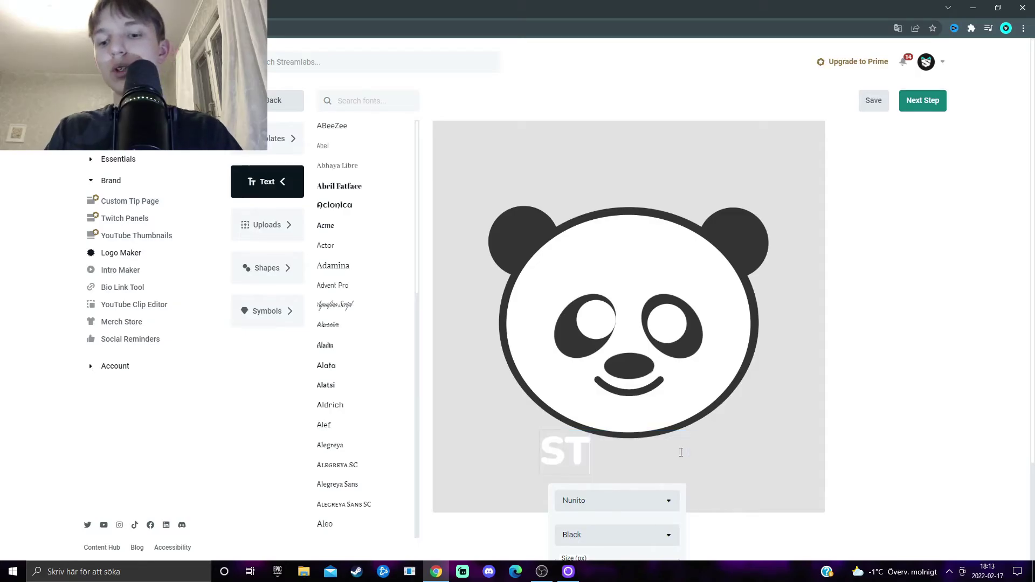
click(683, 479)
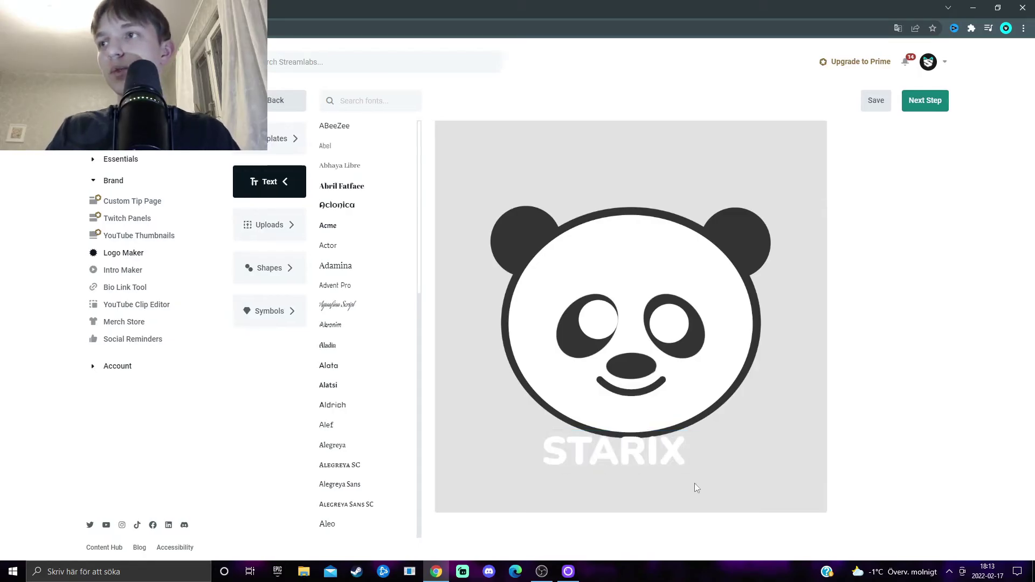
click(657, 458)
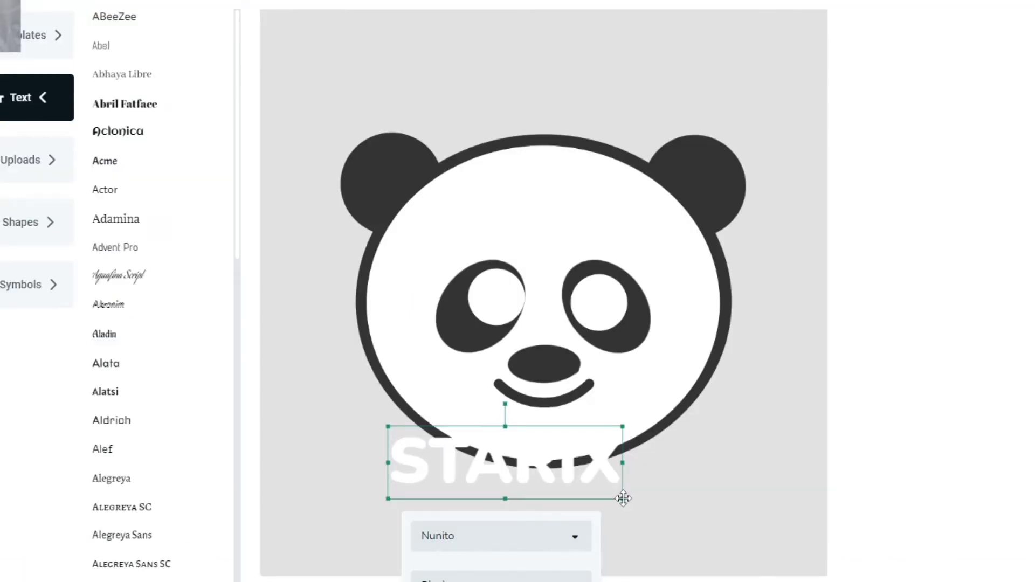
drag(619, 497, 663, 532)
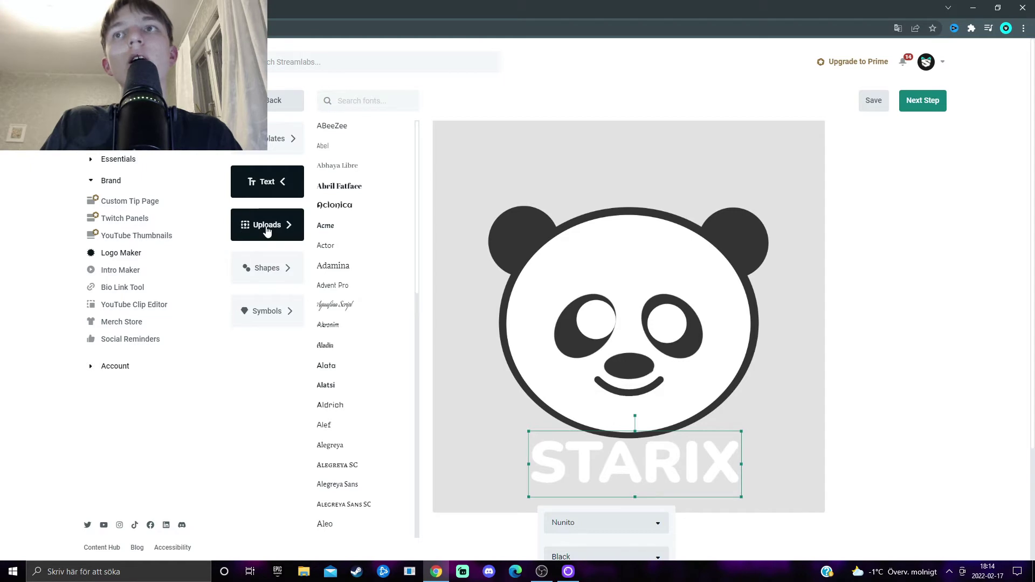
Upload the image file nedladdning (6)_112px to the Images Gallery.
click(266, 226)
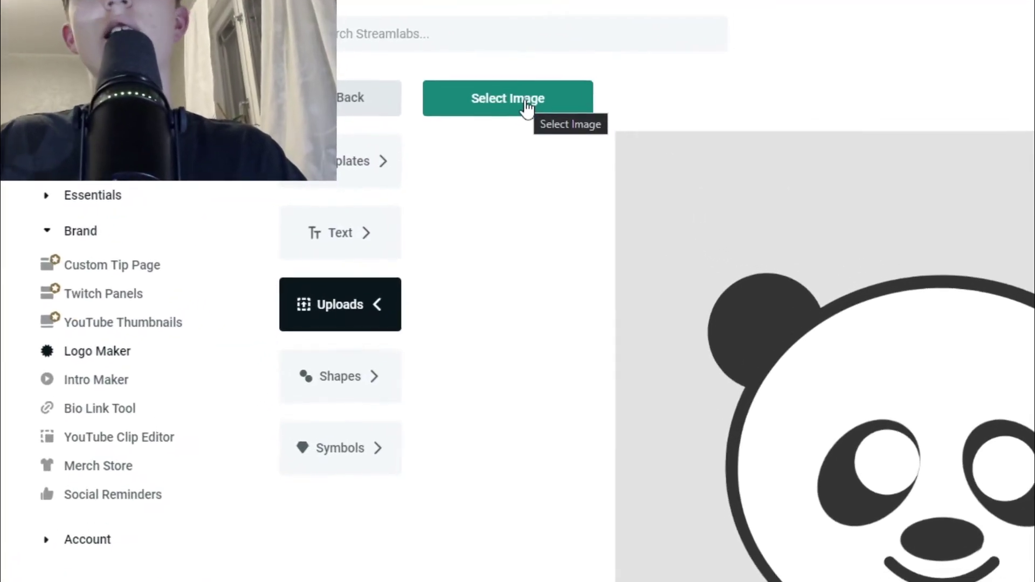
click(511, 114)
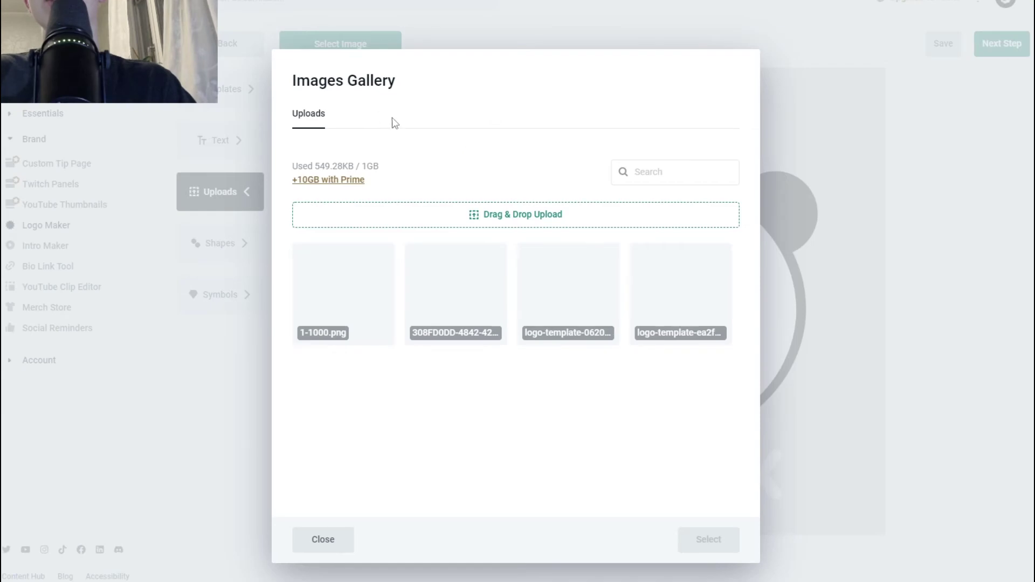
click(479, 216)
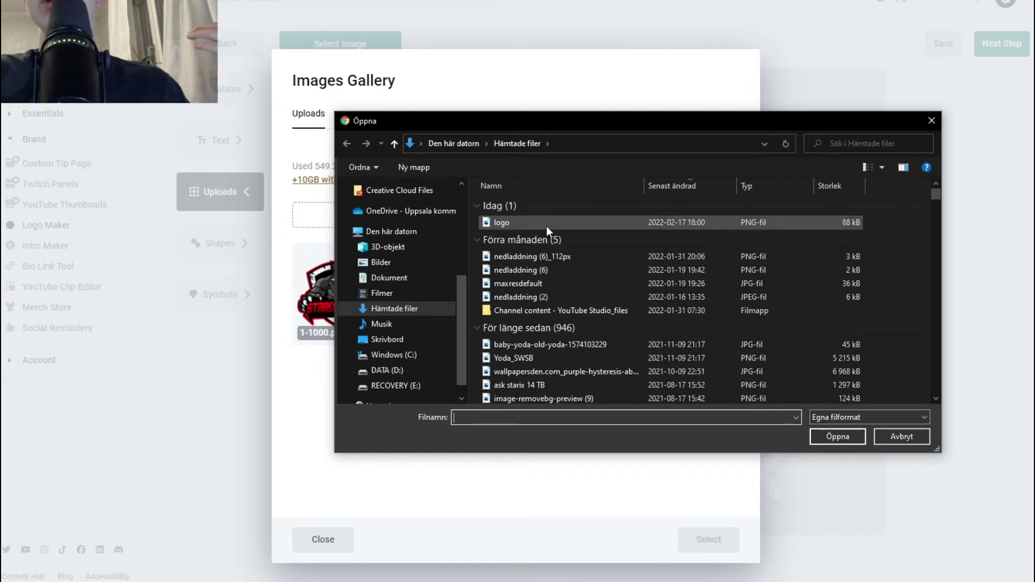
click(550, 258)
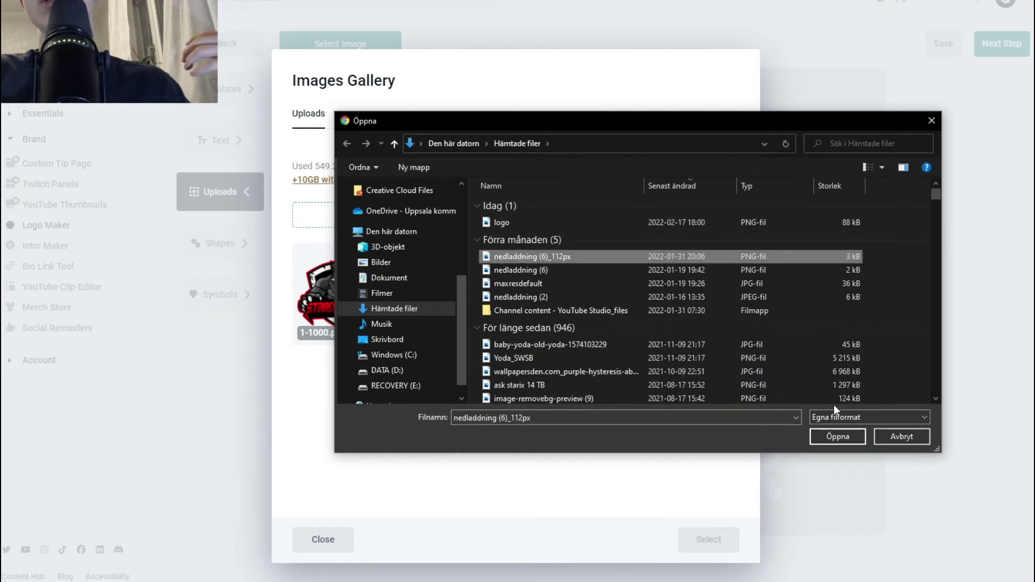
click(839, 440)
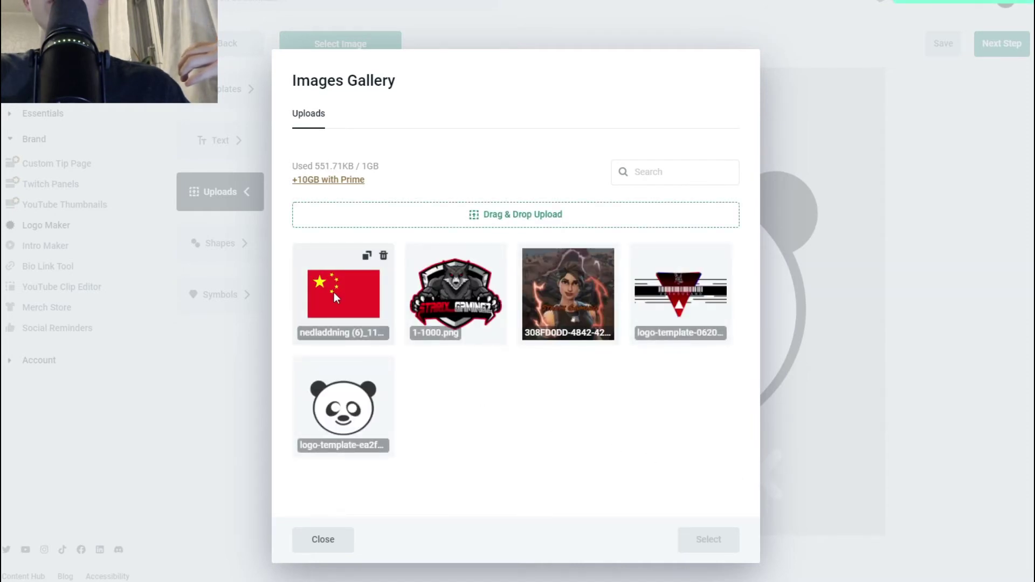
Place the flag image on the panda's head, then delete it from the logo.
click(334, 292)
click(708, 539)
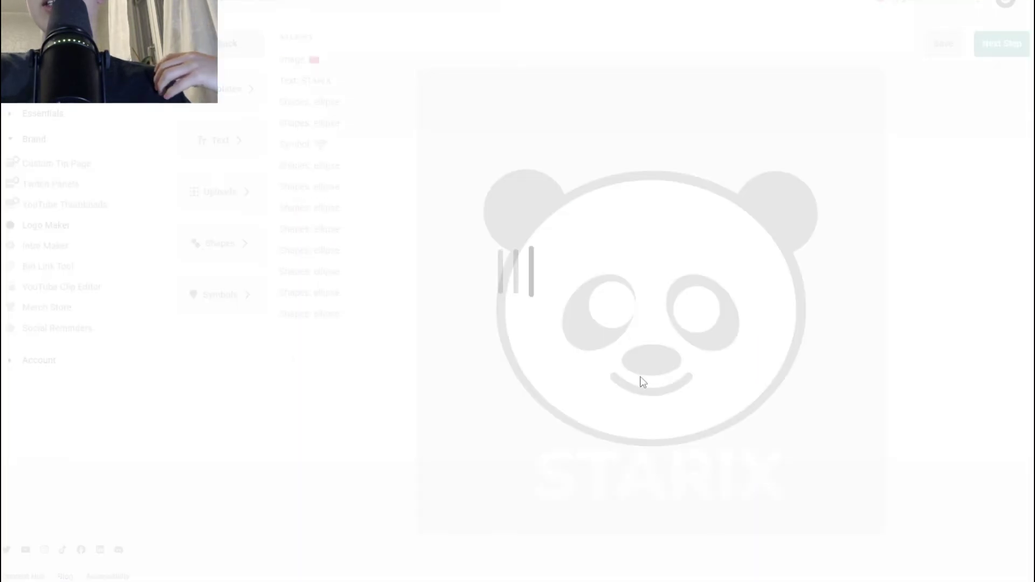
drag(442, 87, 607, 185)
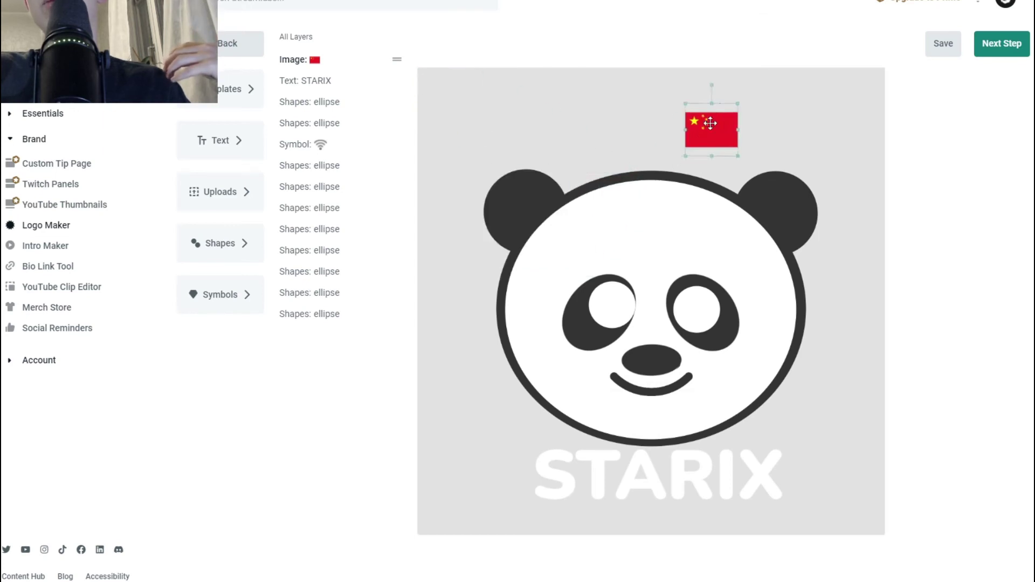
key(Delete)
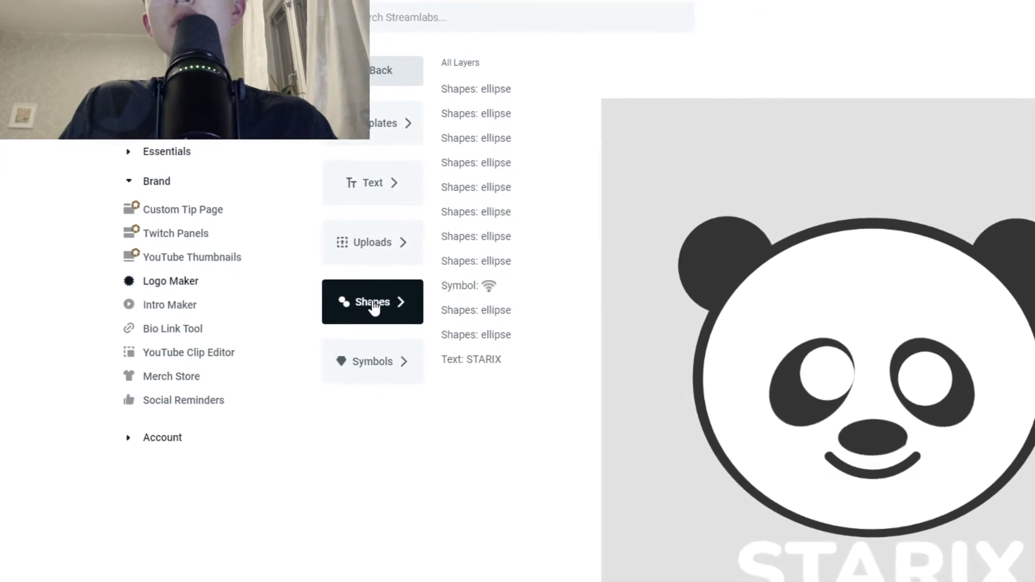
Add a white 100×100 px rectangle and position it just above the panda's head.
click(393, 306)
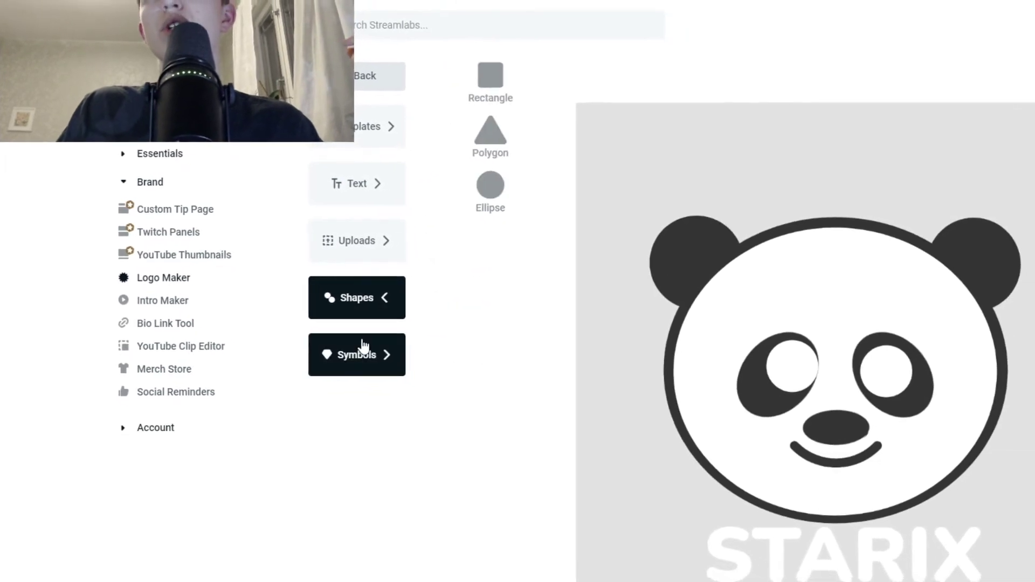
click(362, 347)
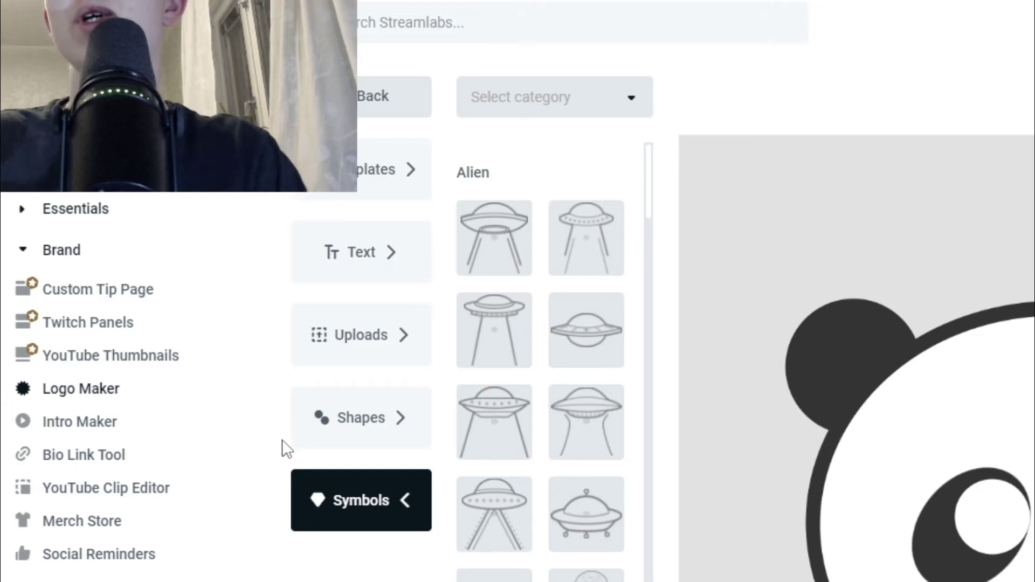
click(304, 431)
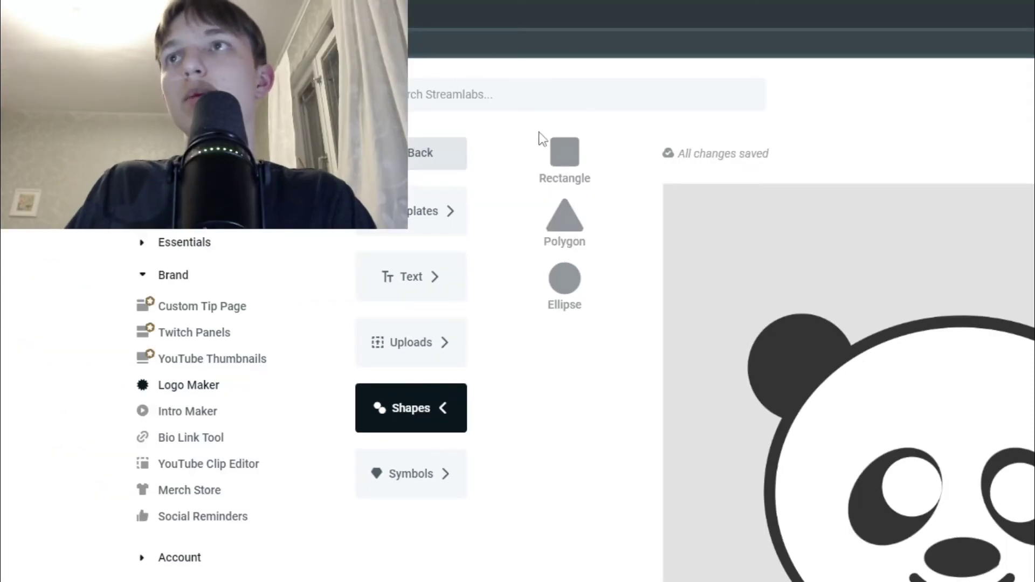
click(564, 153)
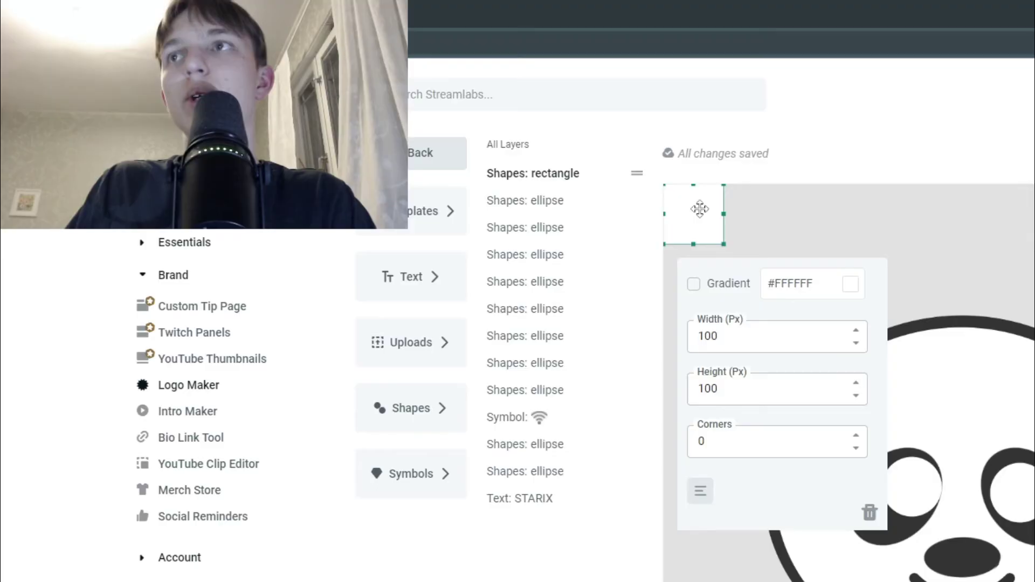
drag(700, 208, 935, 361)
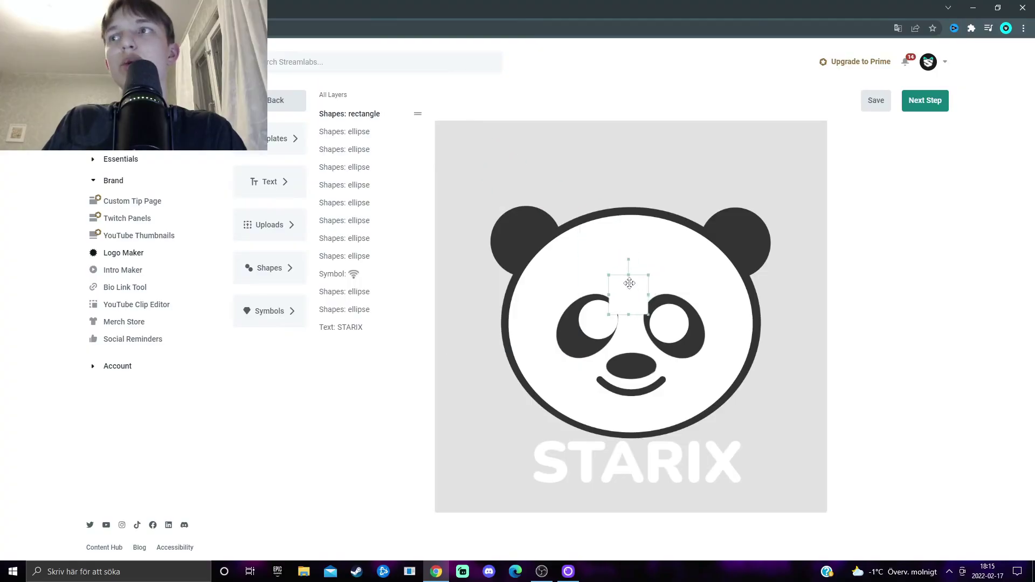
drag(629, 284, 625, 177)
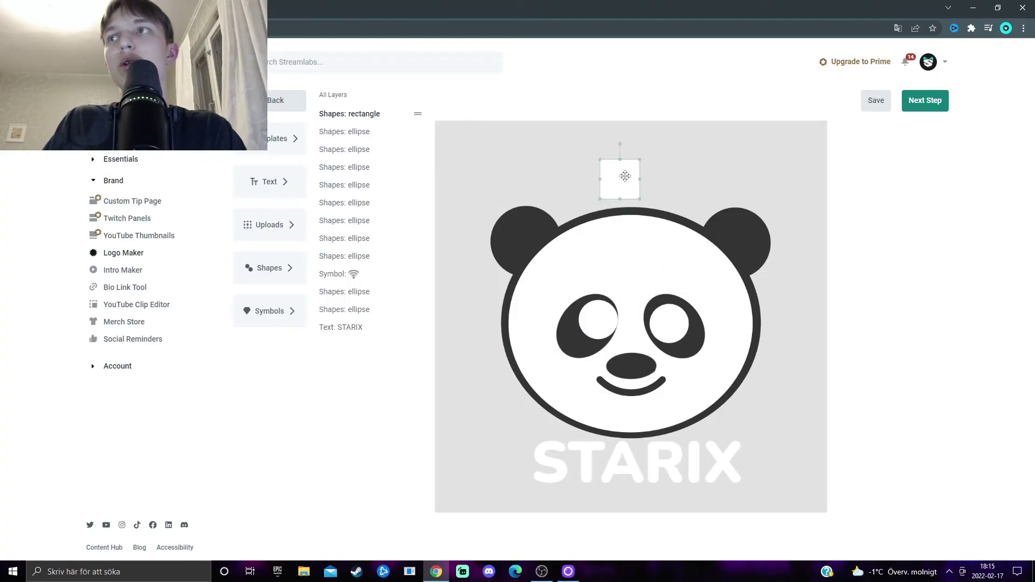
Add the 100×36 px glasses symbol from the Beard section of the symbol library.
click(292, 313)
scroll(379, 286, down, 6)
scroll(379, 286, down, 4)
scroll(425, 246, down, 3)
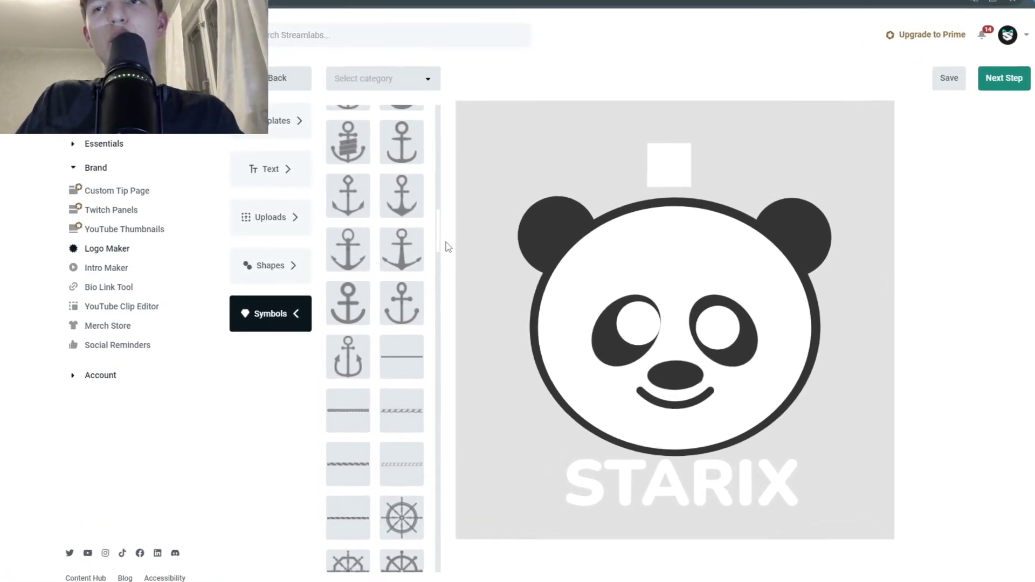
scroll(446, 246, down, 10)
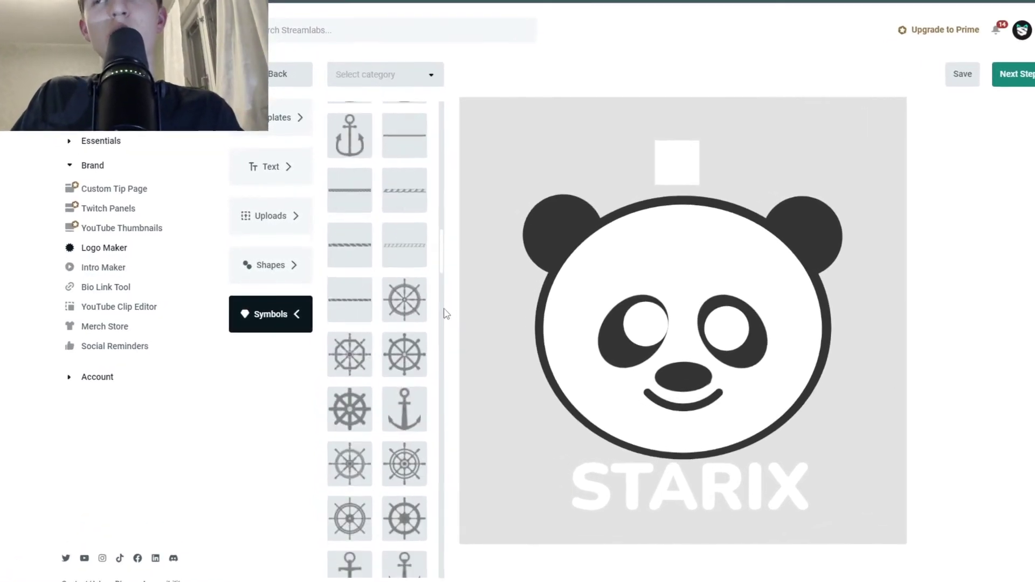
scroll(452, 351, down, 10)
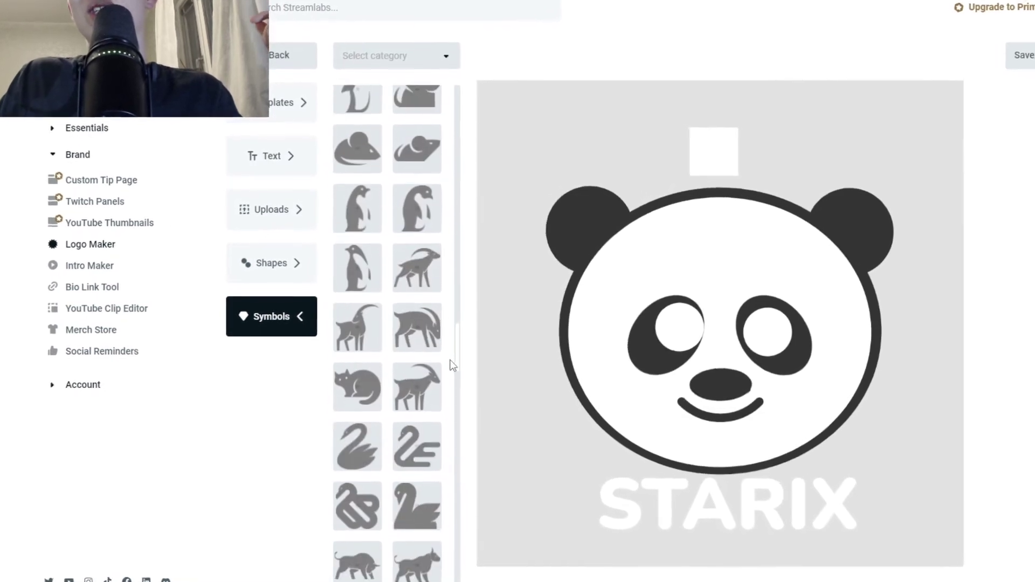
scroll(464, 432, down, 10)
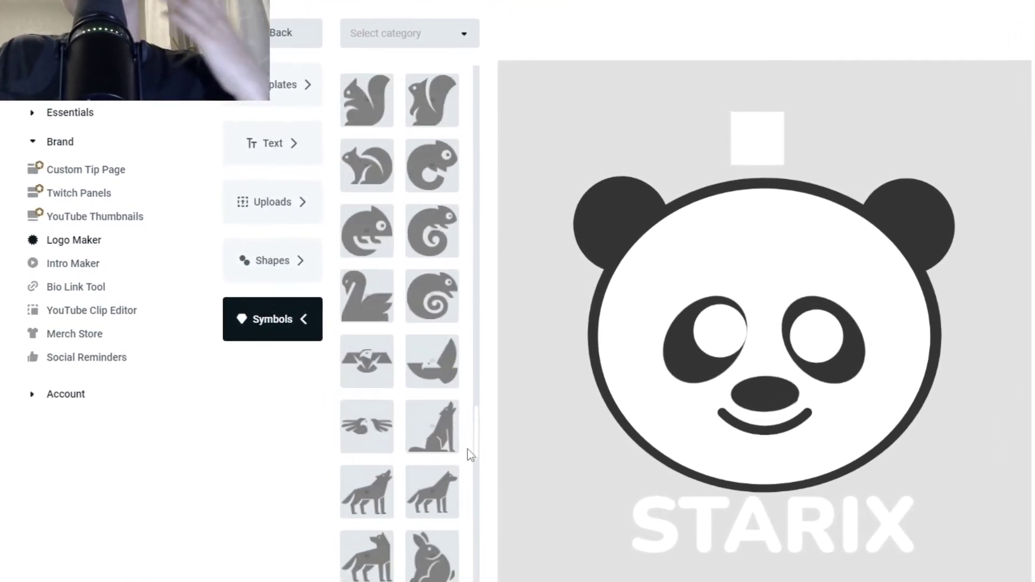
scroll(491, 576, down, 8)
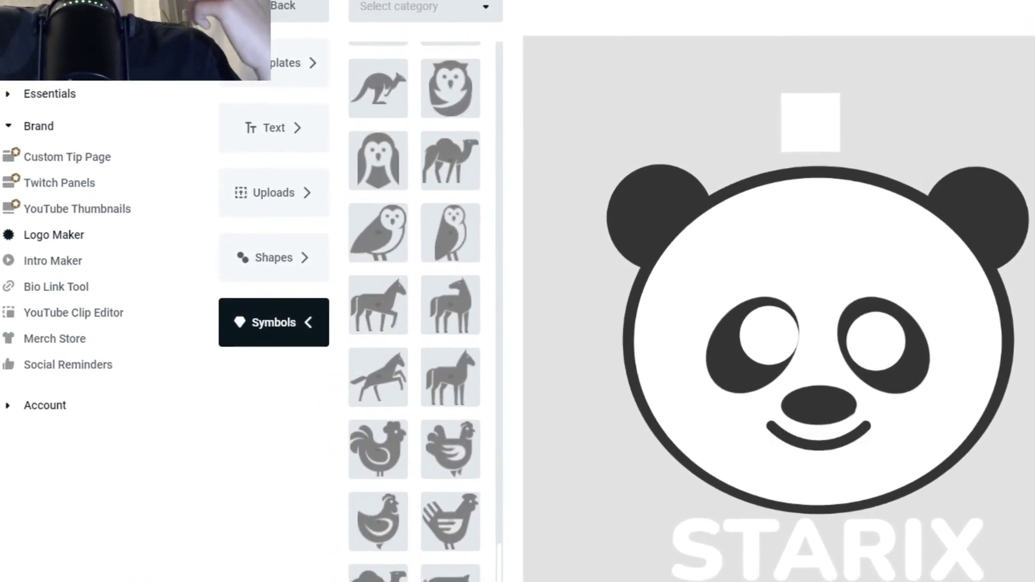
scroll(428, 323, down, 10)
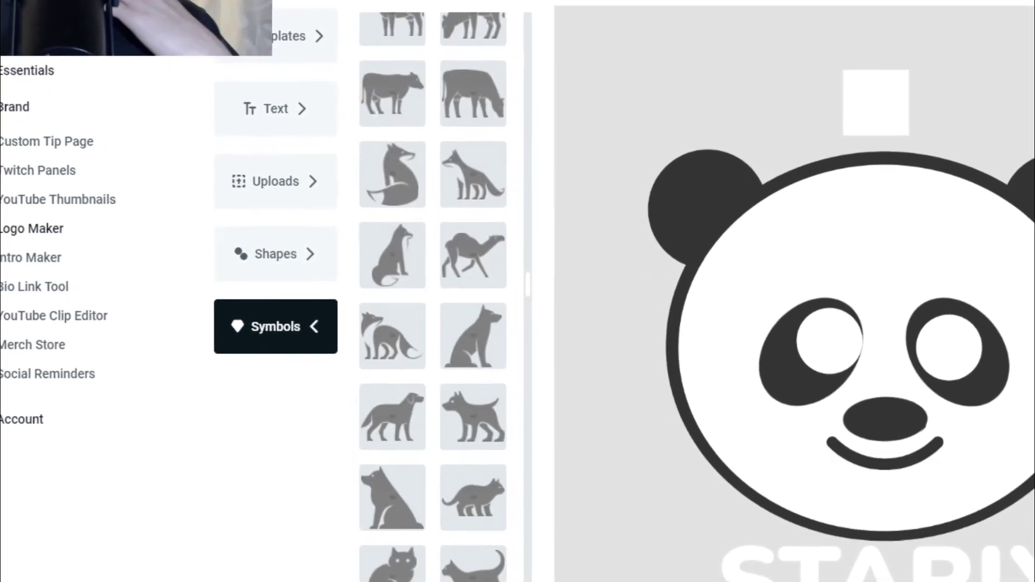
scroll(450, 323, up, 3)
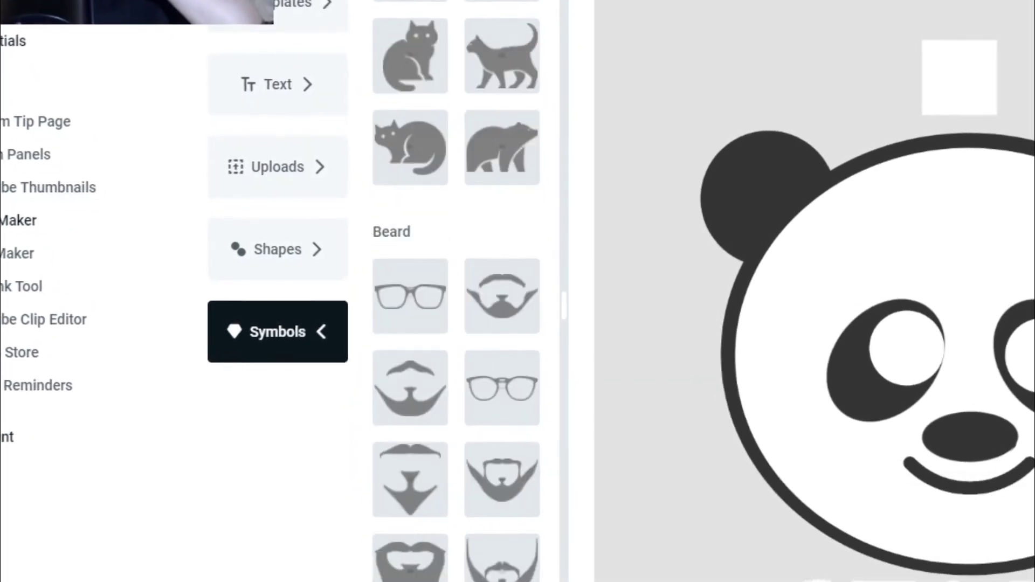
scroll(450, 323, down, 5)
click(386, 443)
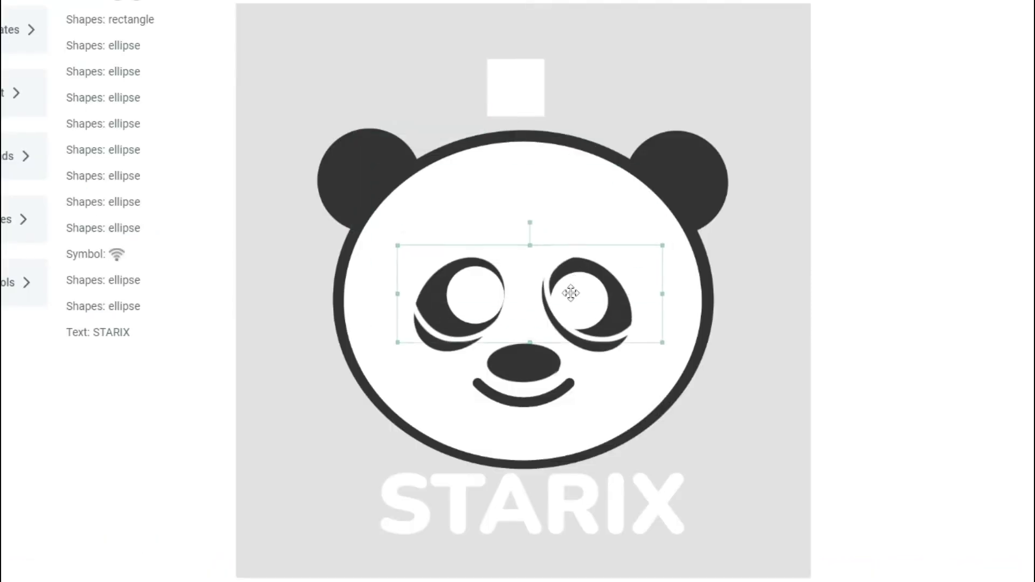
Position the glasses across the panda's eyes and fill them with #FF0000 red.
drag(564, 296, 544, 295)
click(502, 392)
click(538, 446)
click(703, 323)
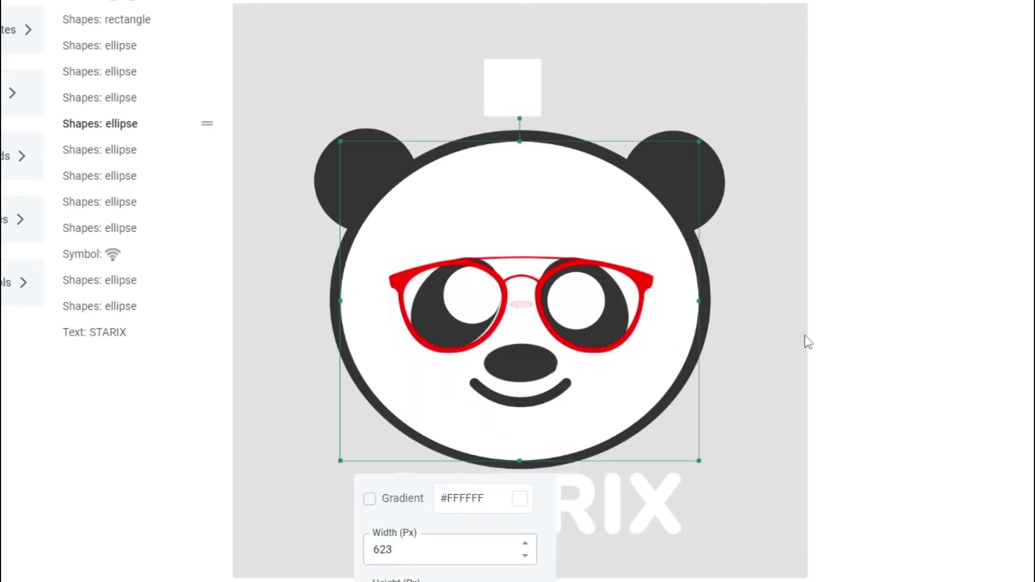
click(728, 491)
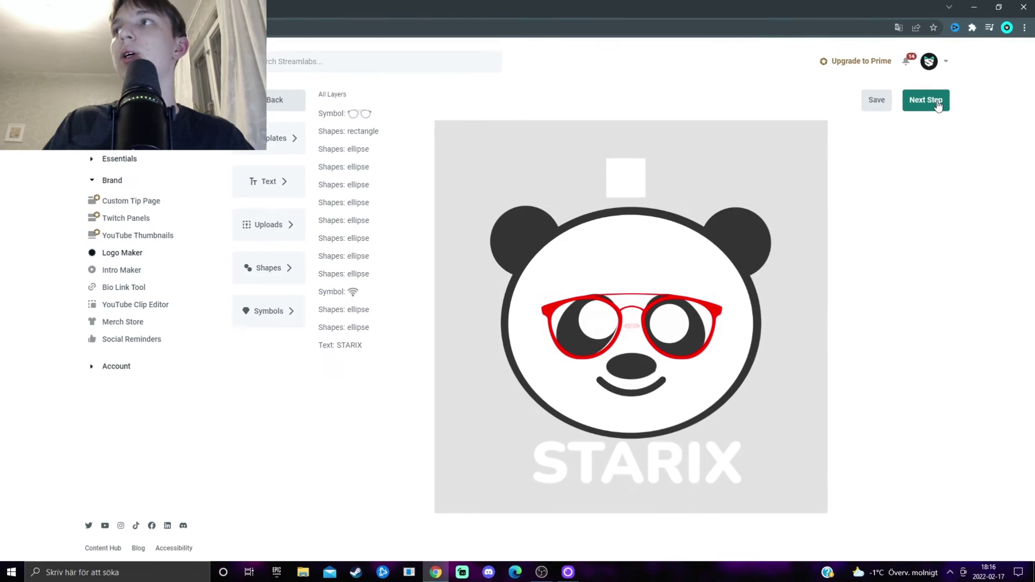
Save the finished STARIX panda logo as logo (1).png and view the downloaded image.
click(803, 245)
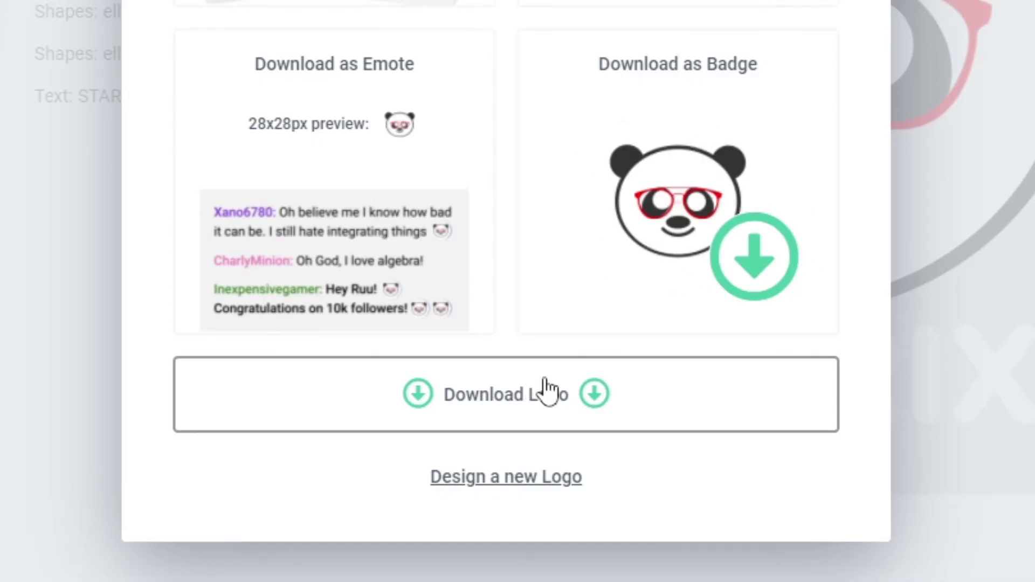
click(603, 372)
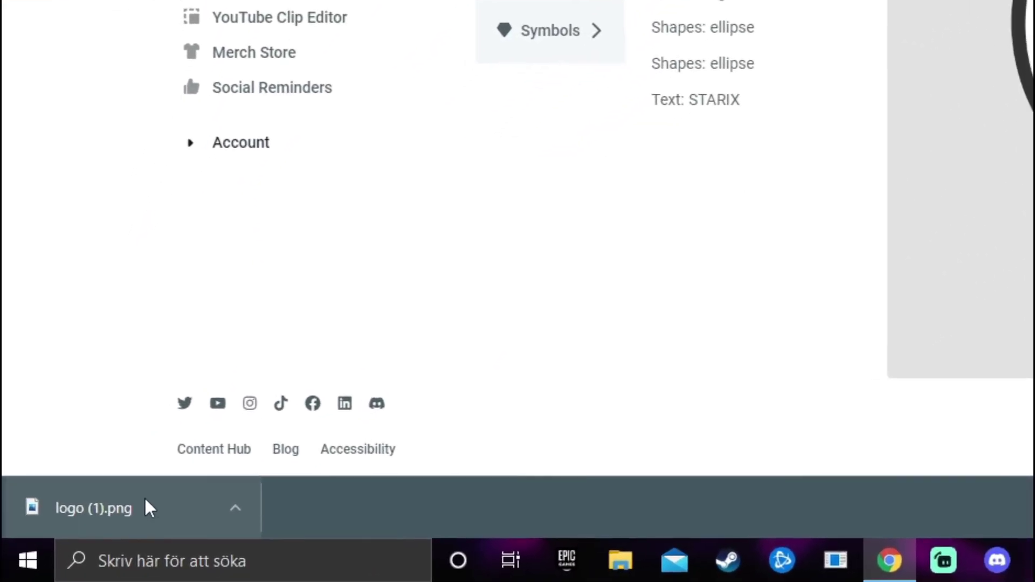
click(149, 508)
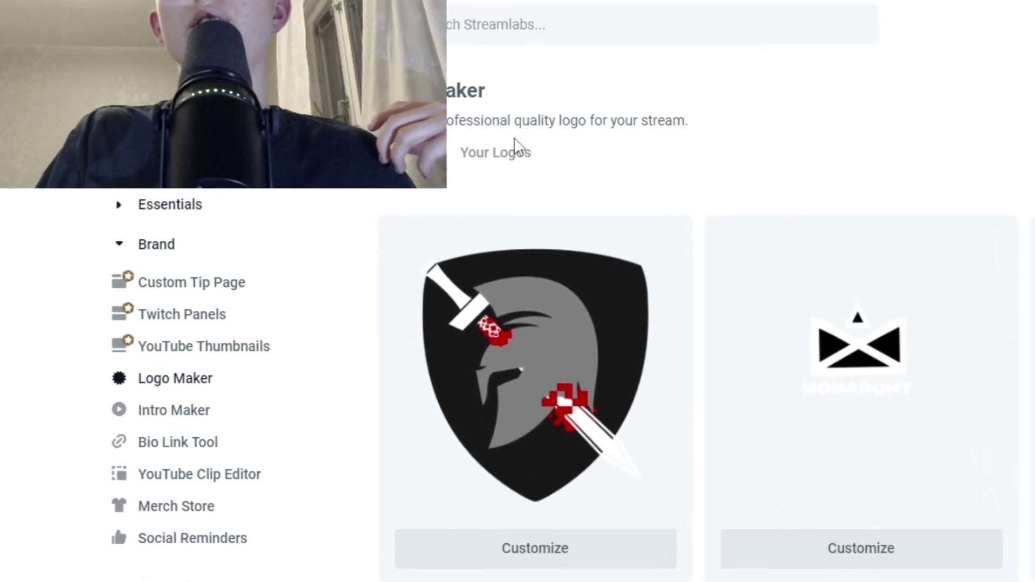
Reopen the saved STARIX panda logo from Your Logos and inspect its glitched dark face ellipse.
click(512, 151)
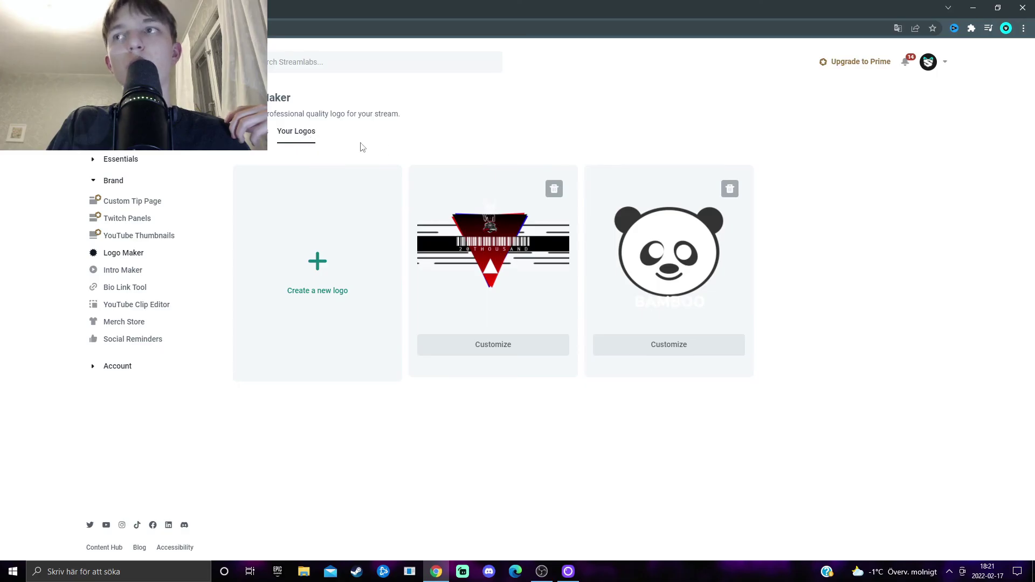
click(674, 345)
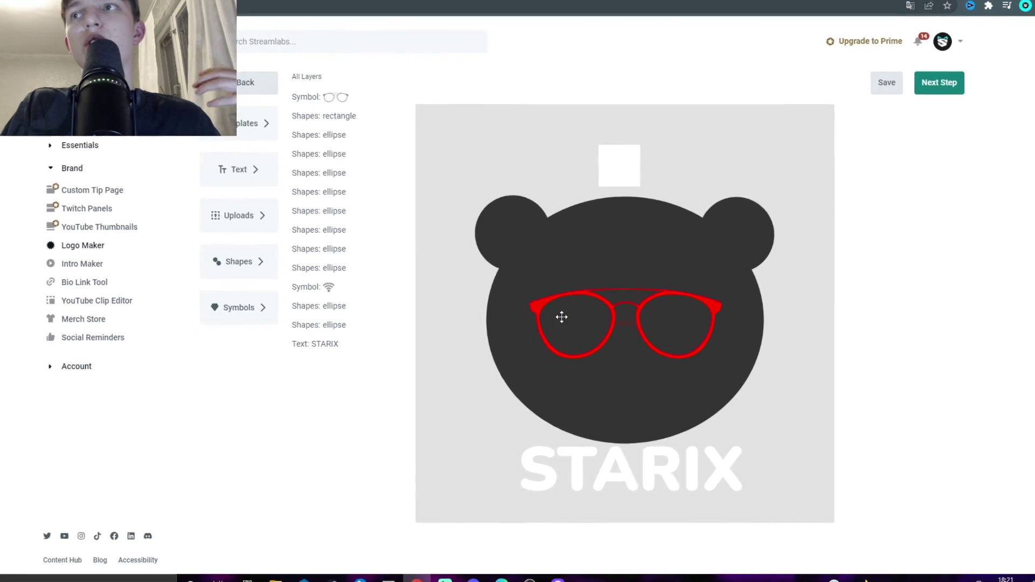
click(559, 374)
click(434, 357)
click(552, 393)
click(450, 392)
click(552, 408)
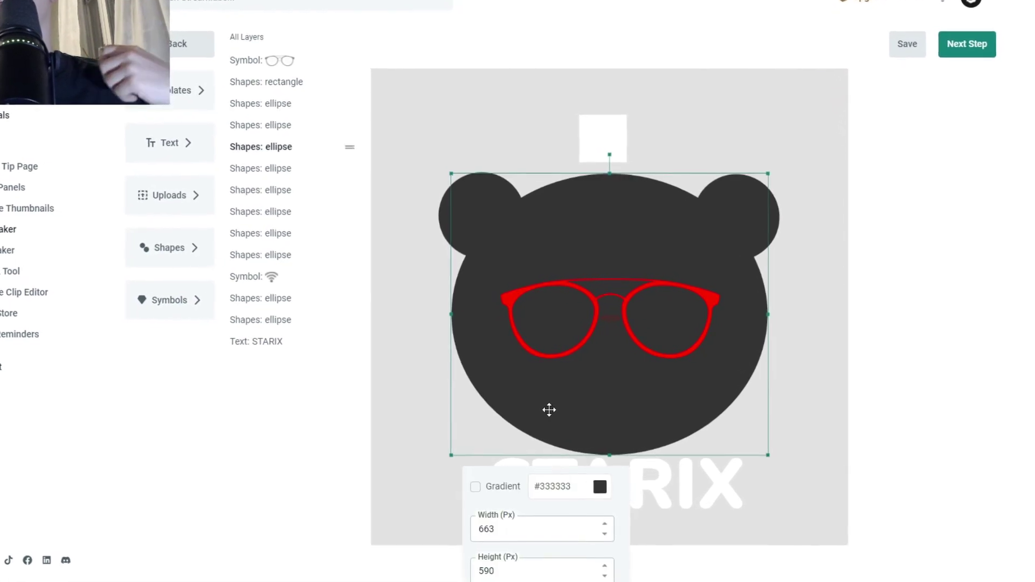
click(419, 395)
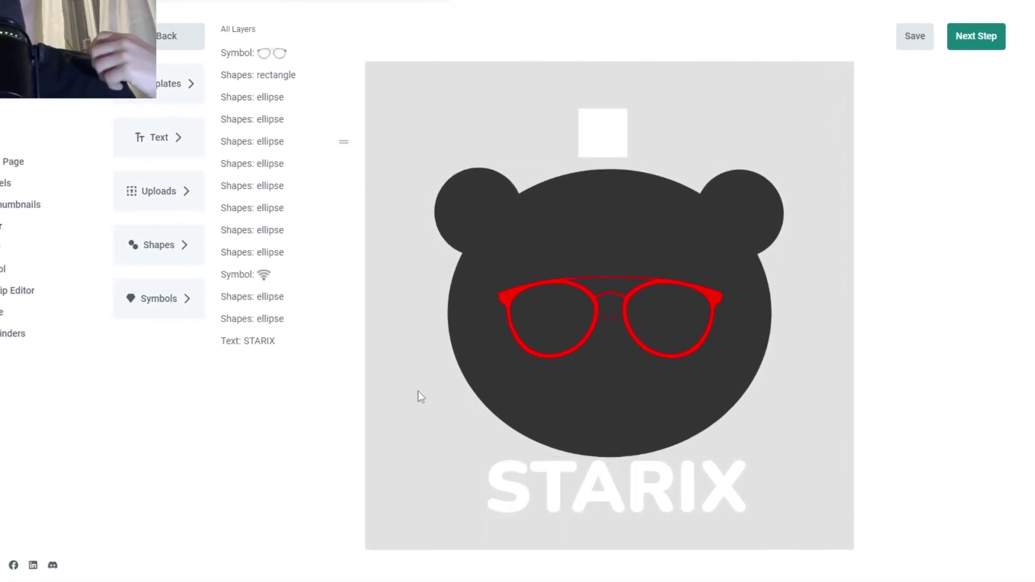
click(529, 408)
click(372, 388)
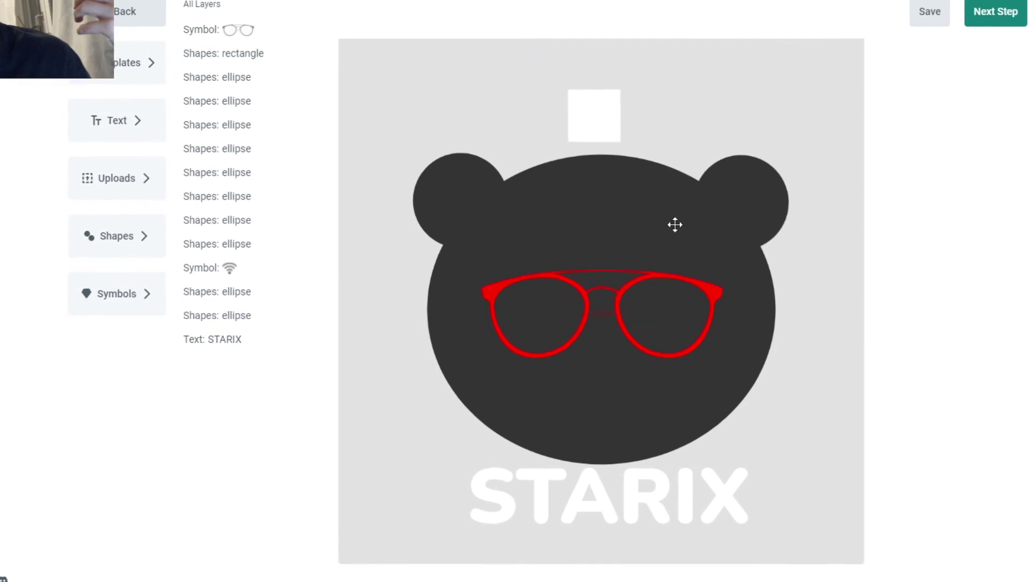